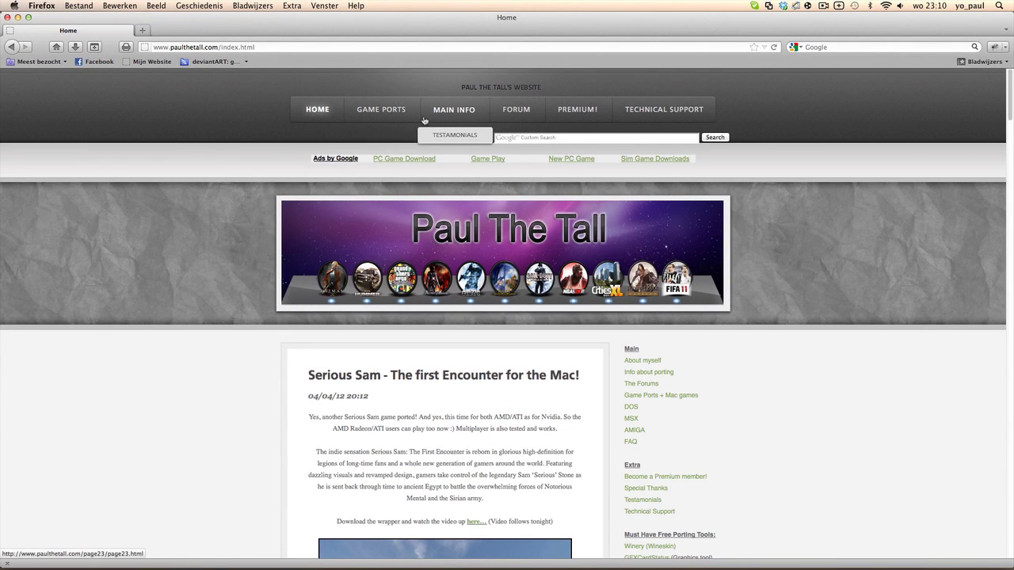
# Minimize Firefox and move the M&B Warband v1.143 desktop icon slightly up and right
pyautogui.click(17, 16)
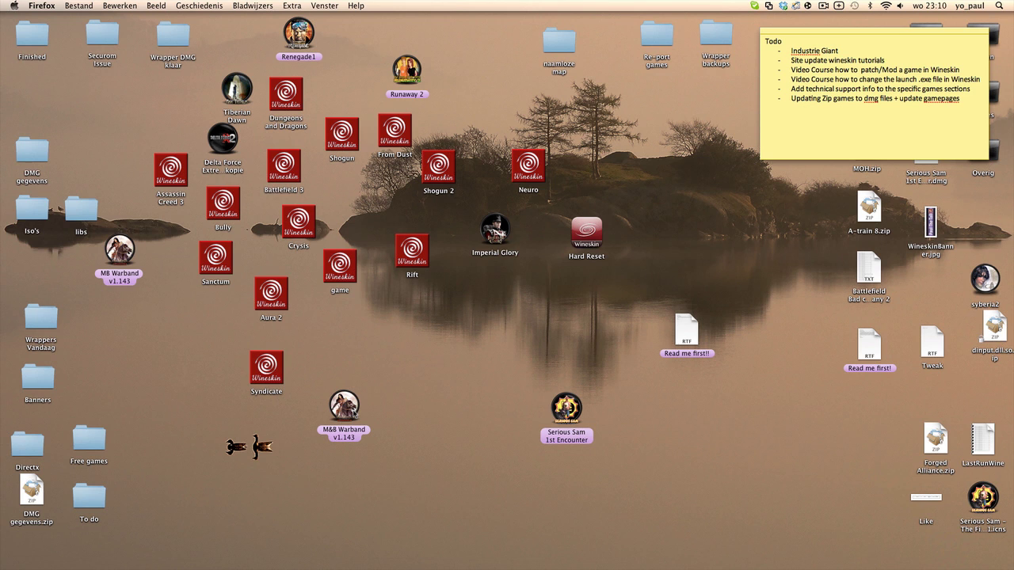
pyautogui.moveTo(350, 406); pyautogui.dragTo(398, 381)
pyautogui.click(424, 378)
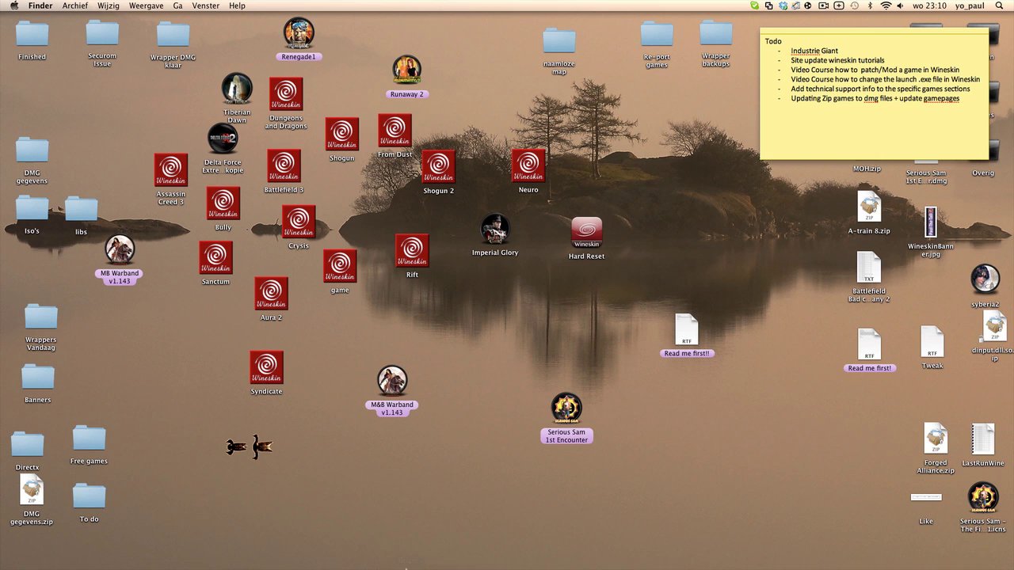
pyautogui.moveTo(405, 567)
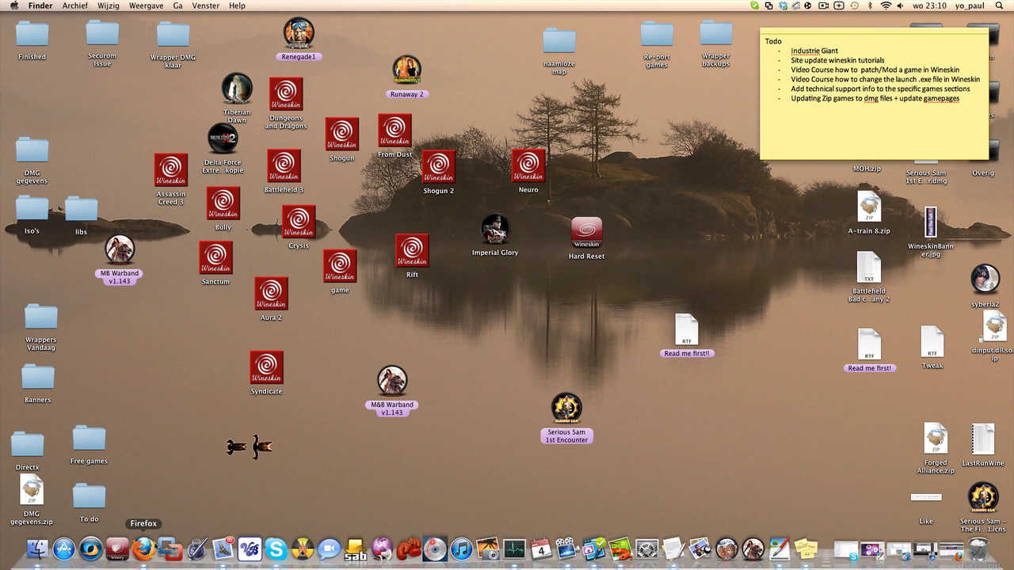
# Open a new Firefox window and search the web for 'mount and blade warband'
pyautogui.rightClick(143, 548)
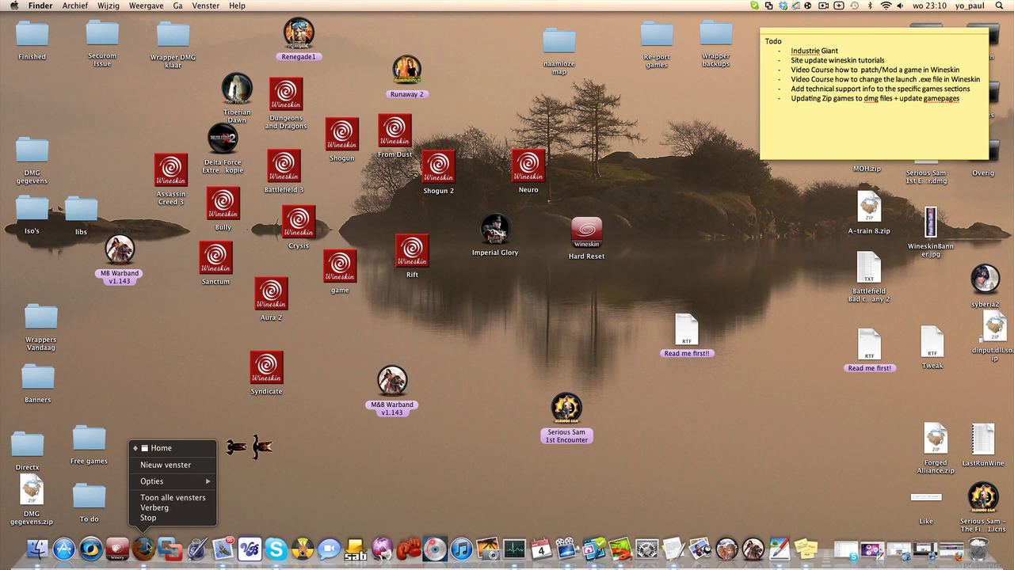
pyautogui.click(175, 468)
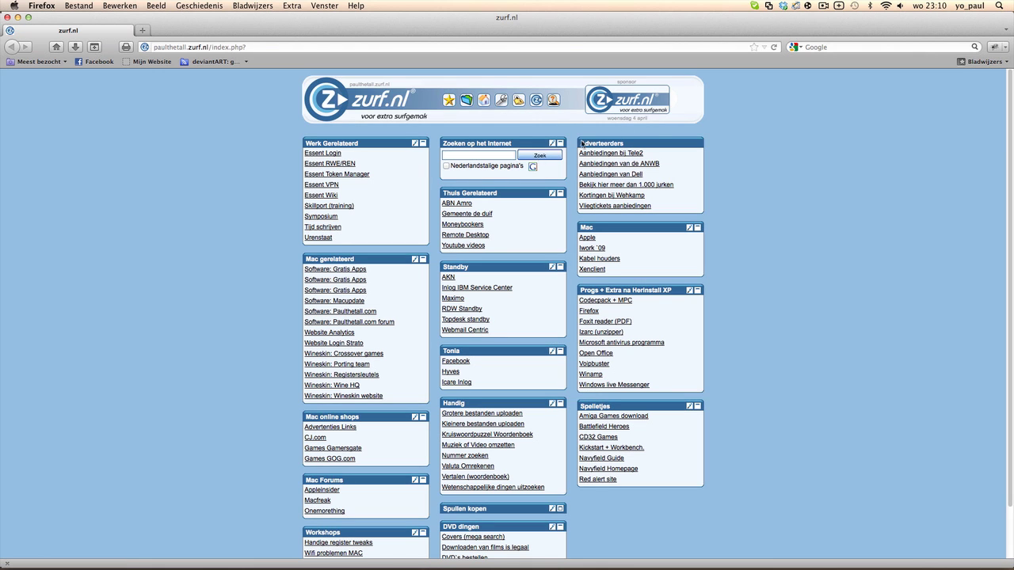
pyautogui.click(472, 155)
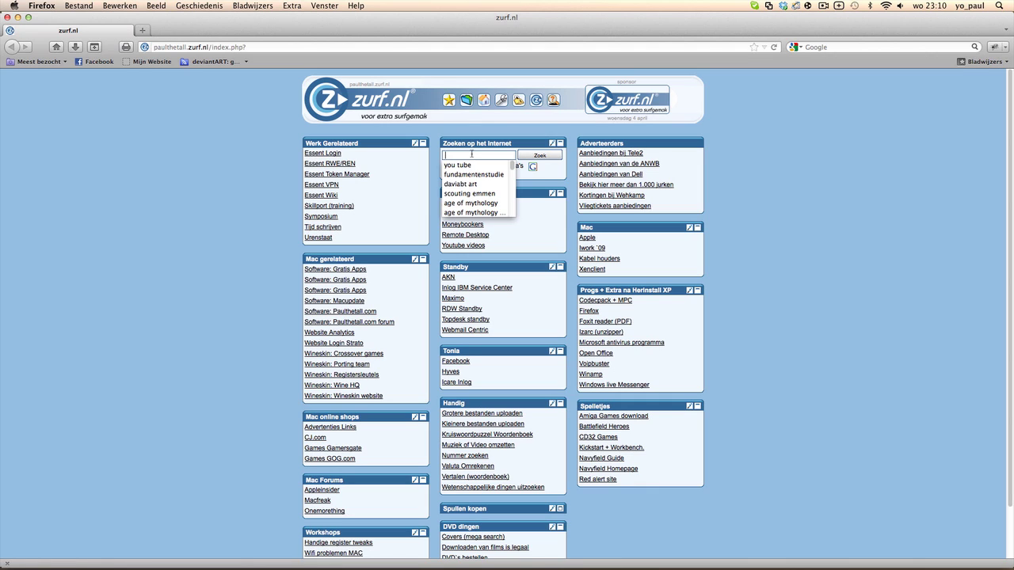
pyautogui.write('mo')
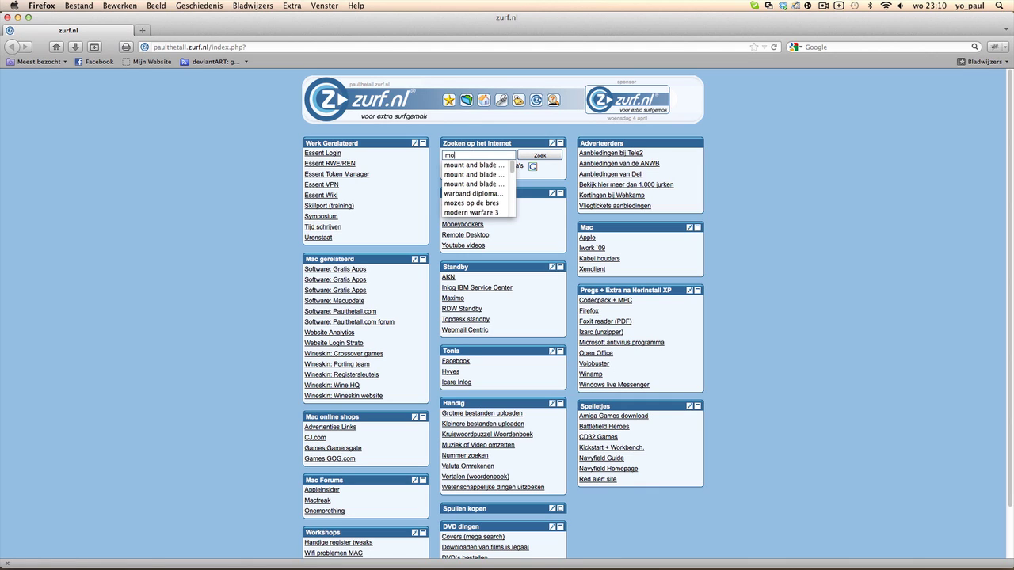
pyautogui.write('unt and blade warband')
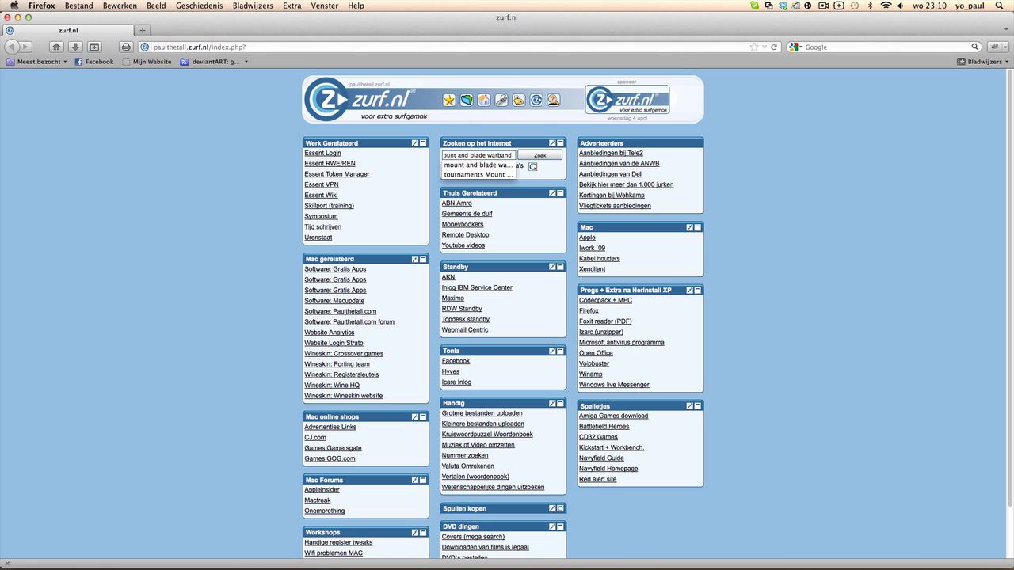
pyautogui.press('Return')
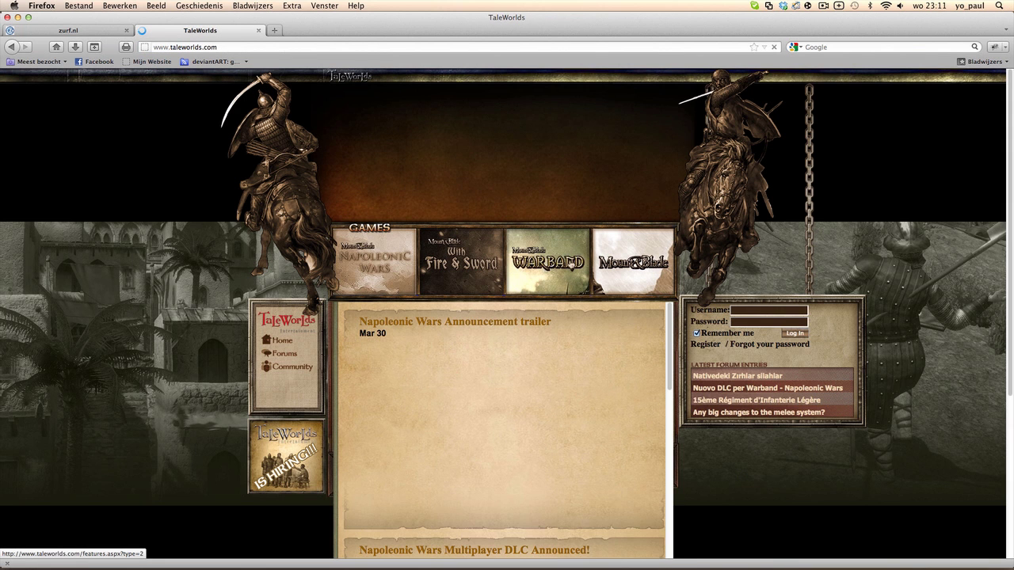
# View the Latest Patch 1.143 on the TaleWorlds Warband downloads page, then minimize Firefox
pyautogui.click(572, 265)
pyautogui.click(540, 353)
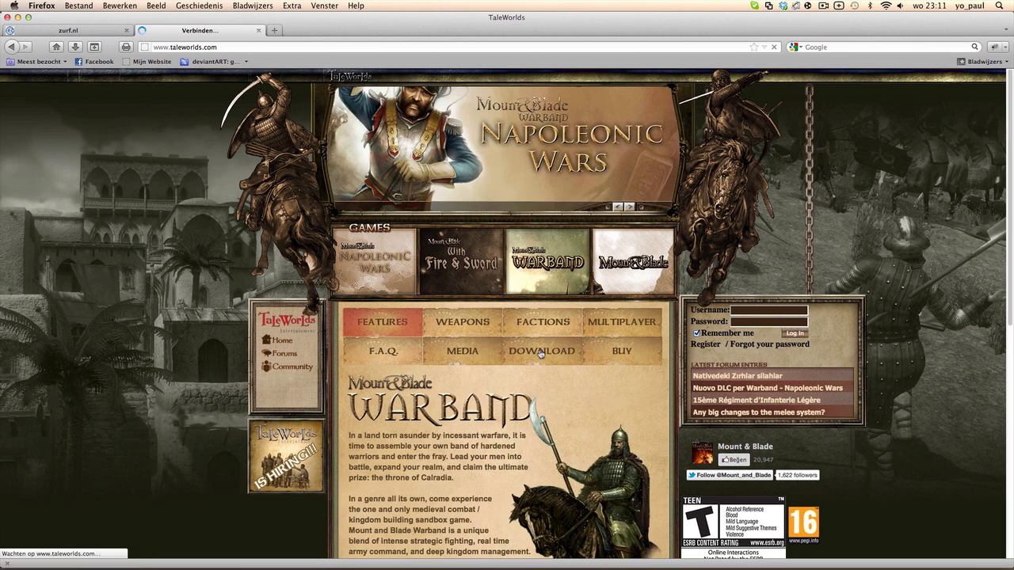
pyautogui.scroll(-2, 521, 377)
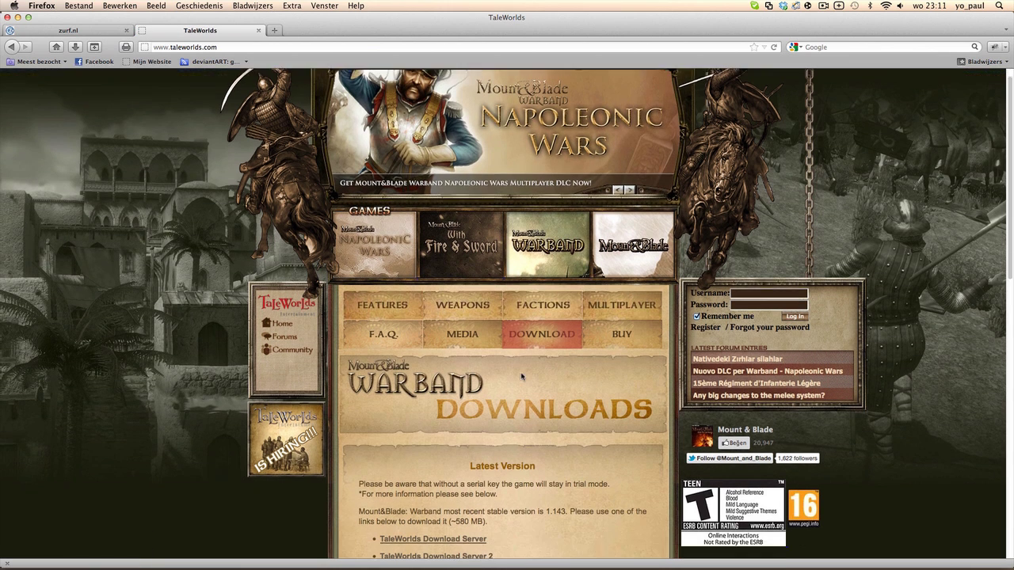
pyautogui.scroll(-5, 522, 377)
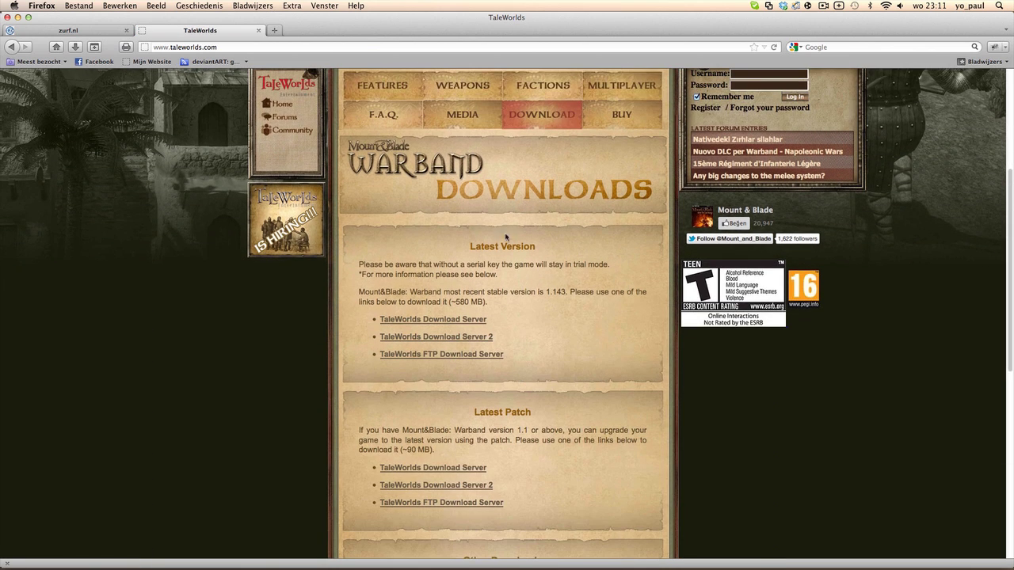
pyautogui.scroll(-1, 442, 343)
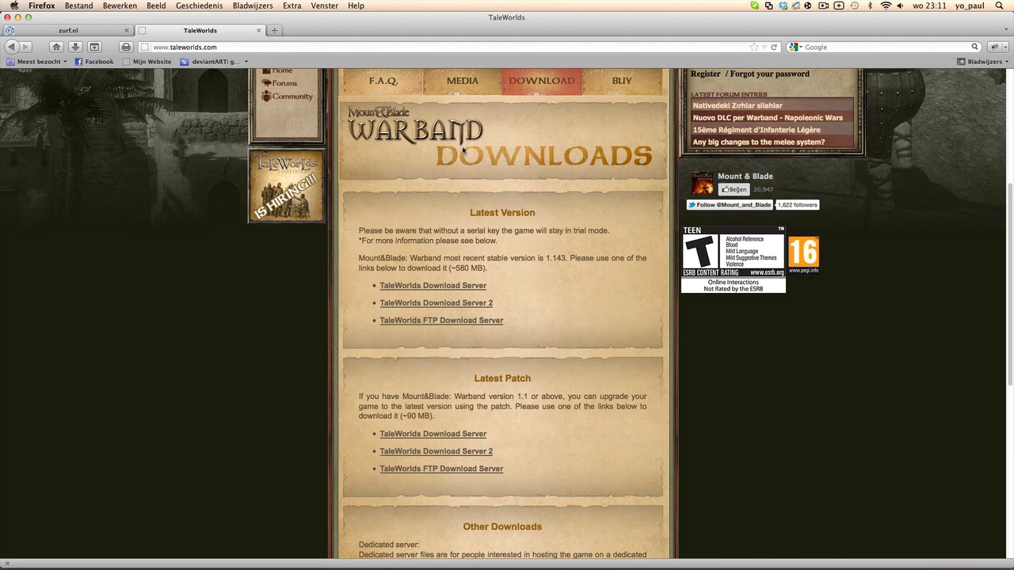
pyautogui.click(19, 17)
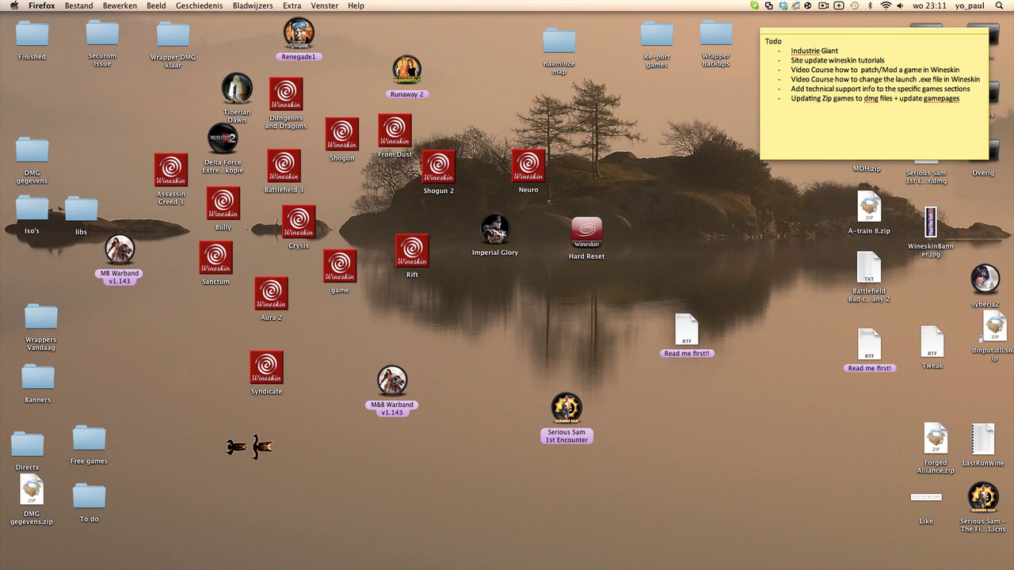
# Show the M&B Warband v1.143 wrapper's package contents and launch its Wineskin app
pyautogui.rightClick(392, 367)
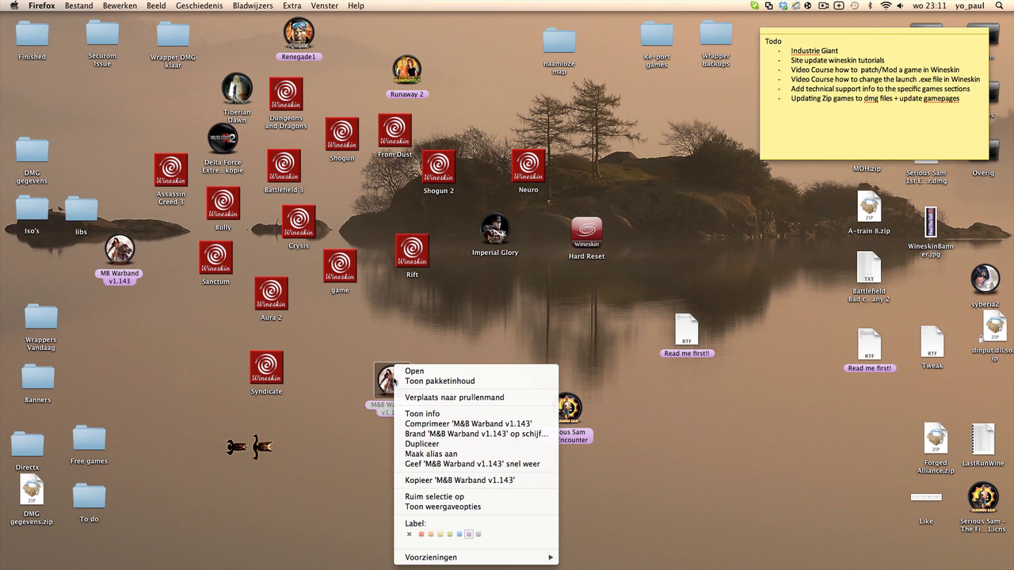
pyautogui.click(450, 380)
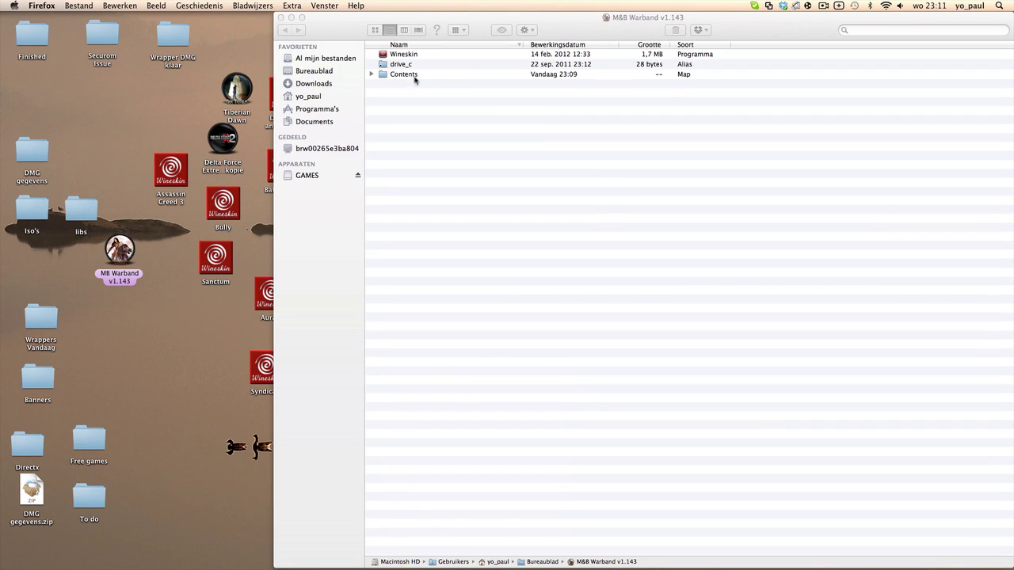
pyautogui.doubleClick(404, 55)
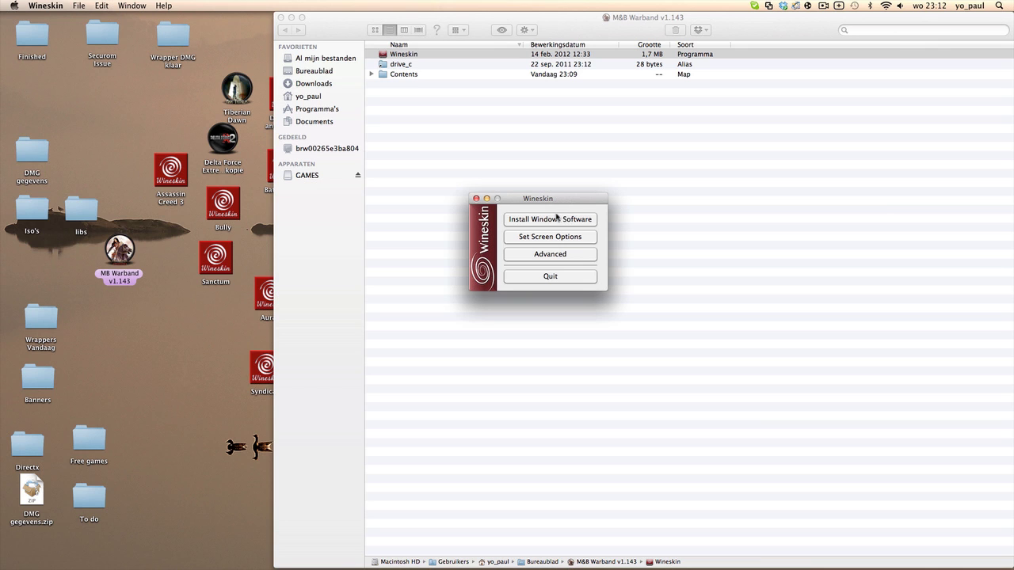
# Install mb_warband_upgrade_1100_to_1143.exe from Downloads as Windows software in the wrapper
pyautogui.click(548, 220)
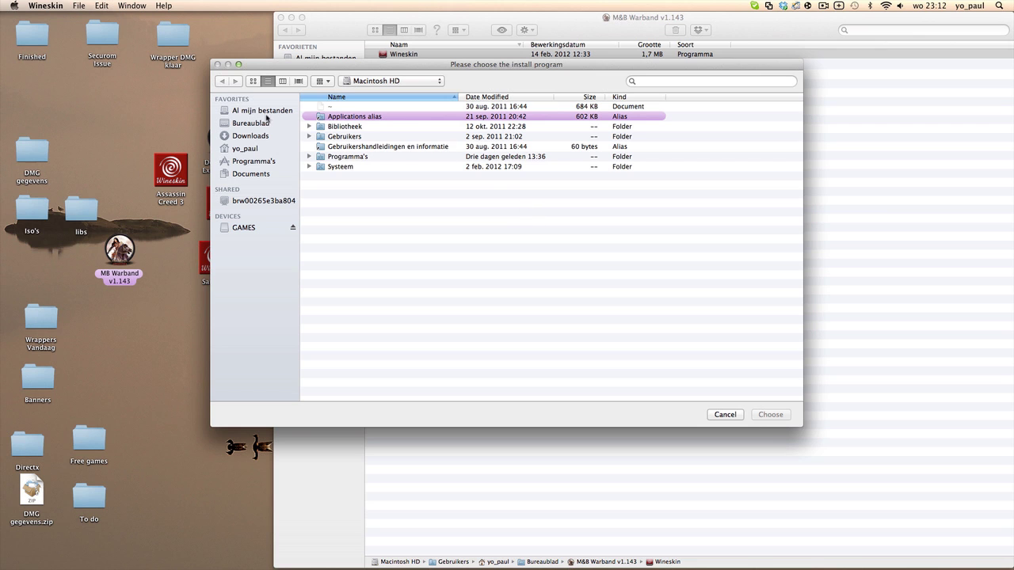
pyautogui.click(243, 138)
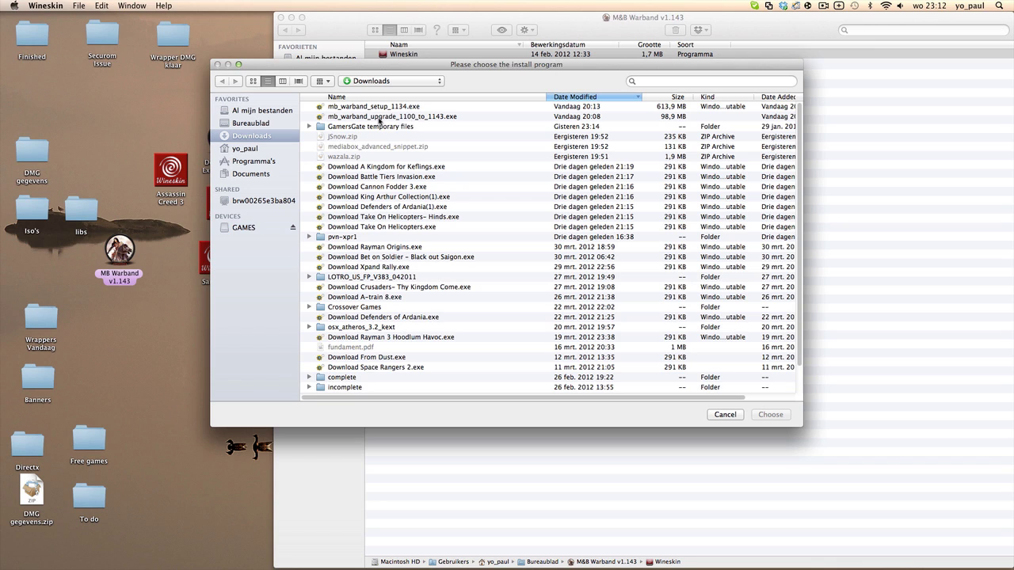
pyautogui.click(436, 119)
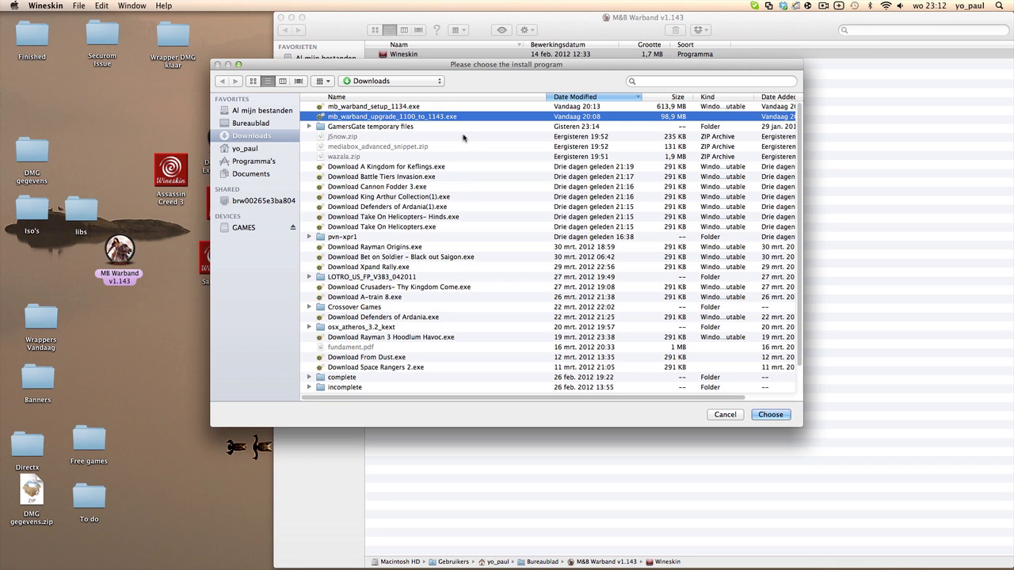
pyautogui.click(770, 415)
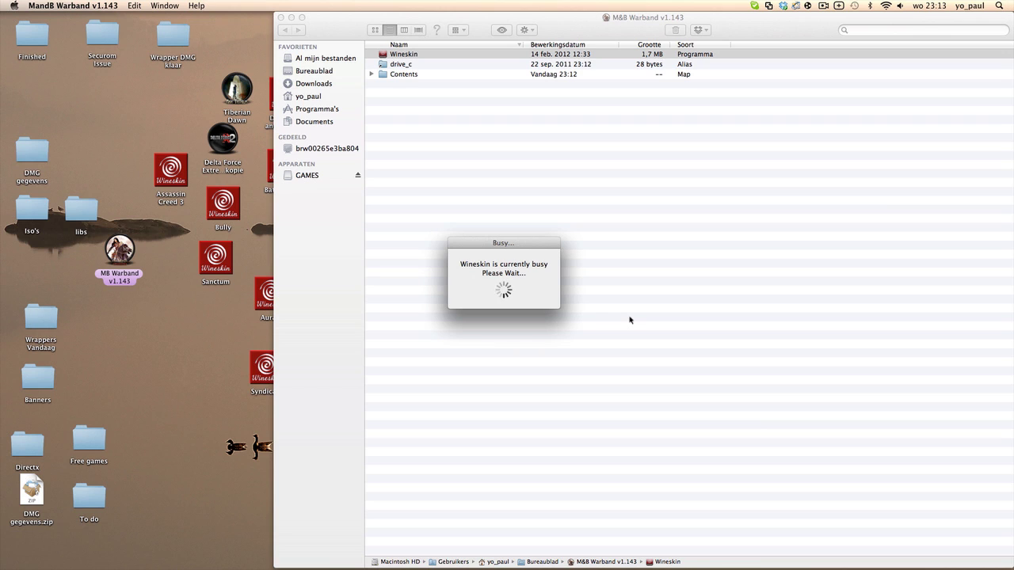
# Close the M&B Warband v1.143 Finder window while Wineskin loads the installer
pyautogui.click(280, 17)
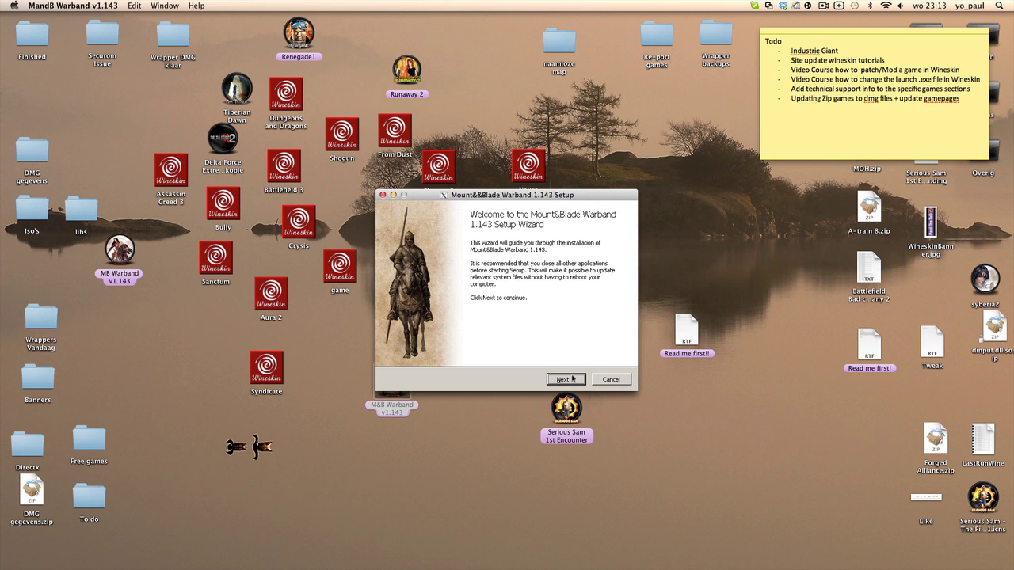
# Install the 1.143 patch into the default Mount&Blade Warband folder, finishing without launching the game
pyautogui.click(564, 380)
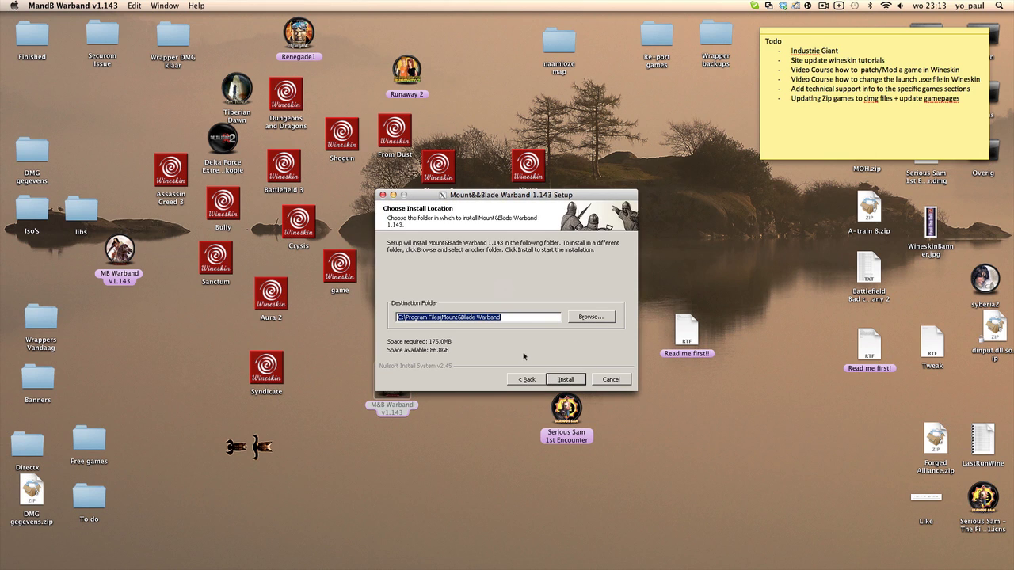
pyautogui.click(572, 380)
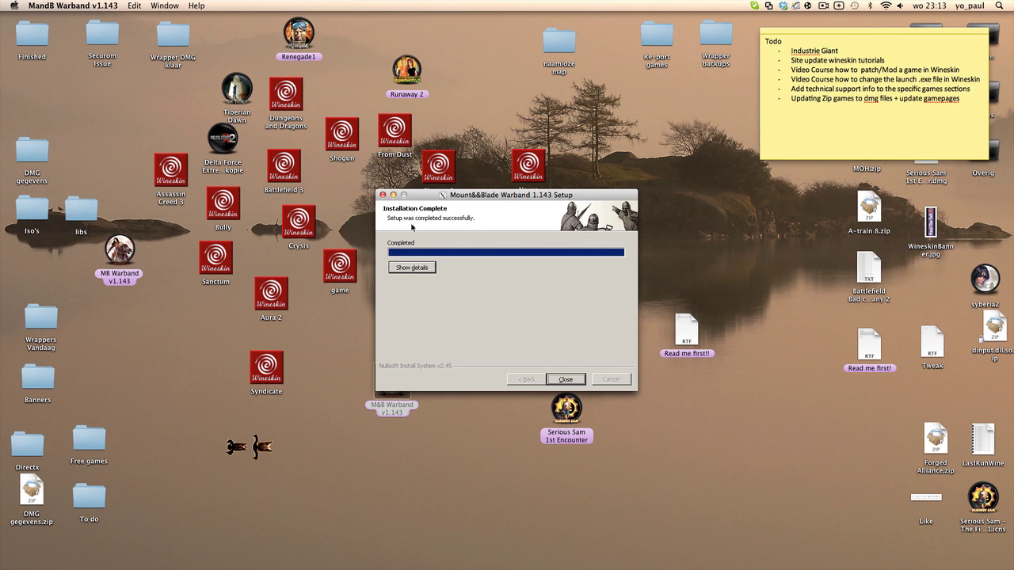
pyautogui.click(566, 379)
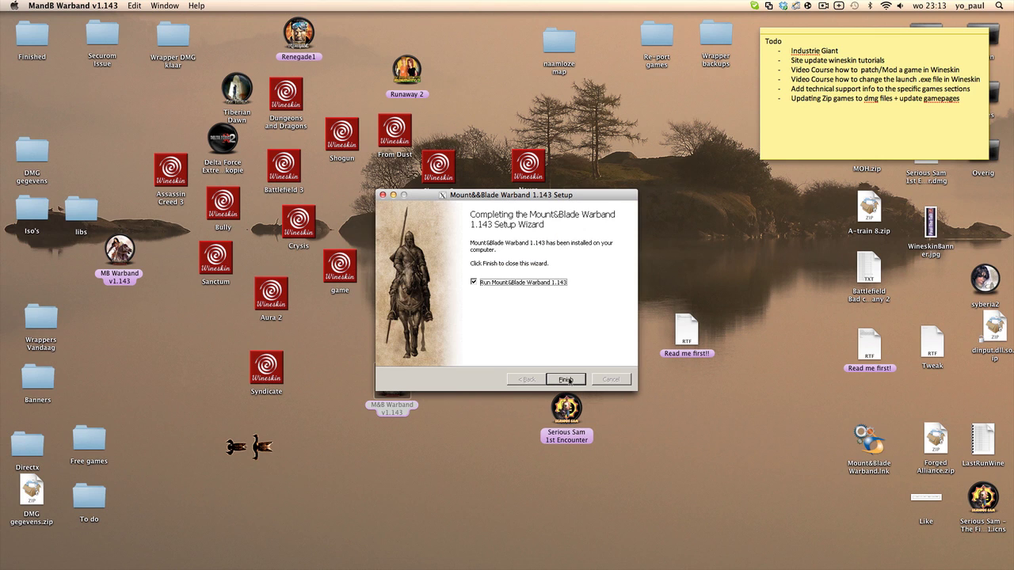
pyautogui.click(473, 282)
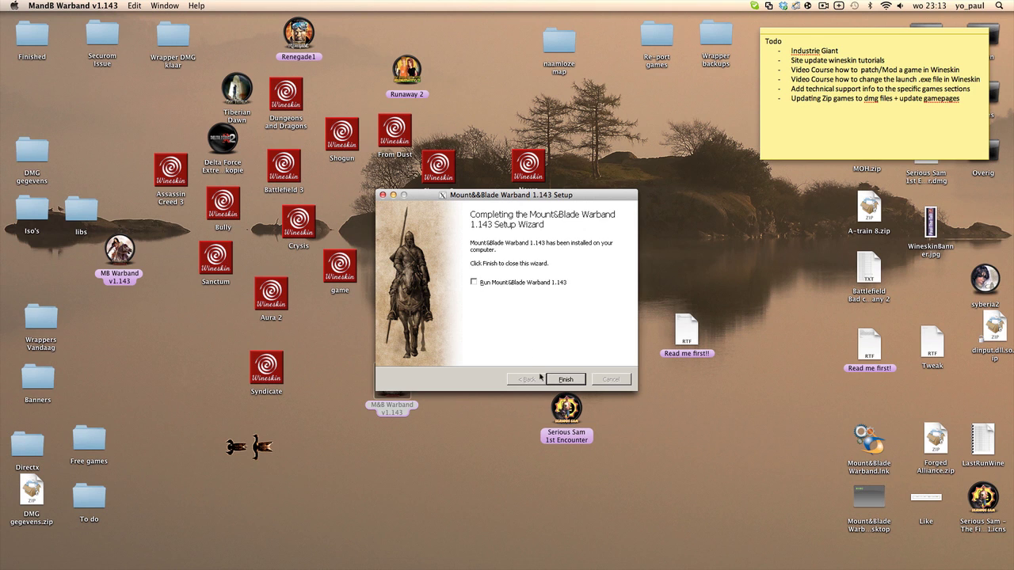
pyautogui.click(575, 380)
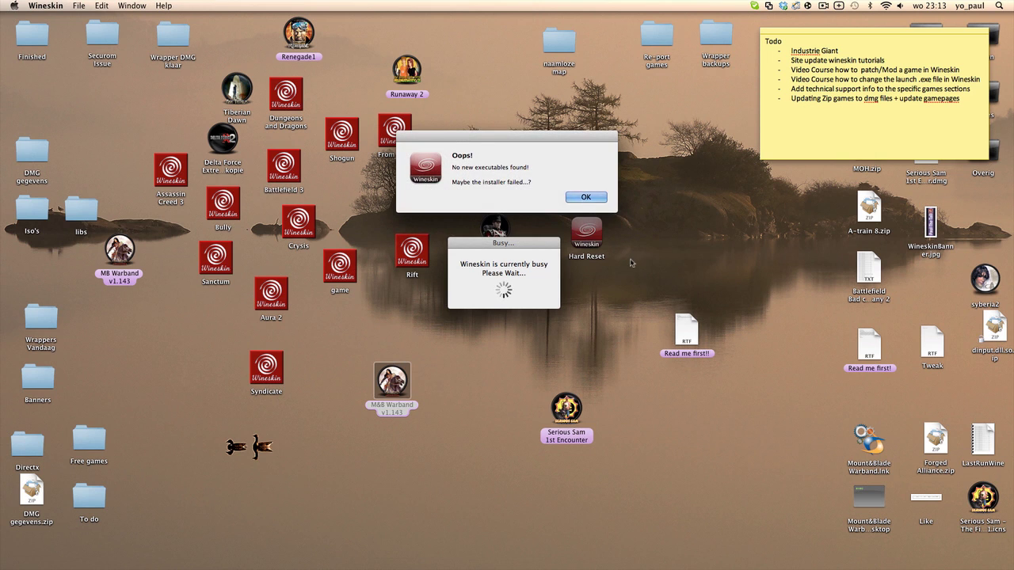
# Dismiss the no-new-executables warning, confirm mb_warband.exe under Advanced, and quit Wineskin
pyautogui.click(586, 197)
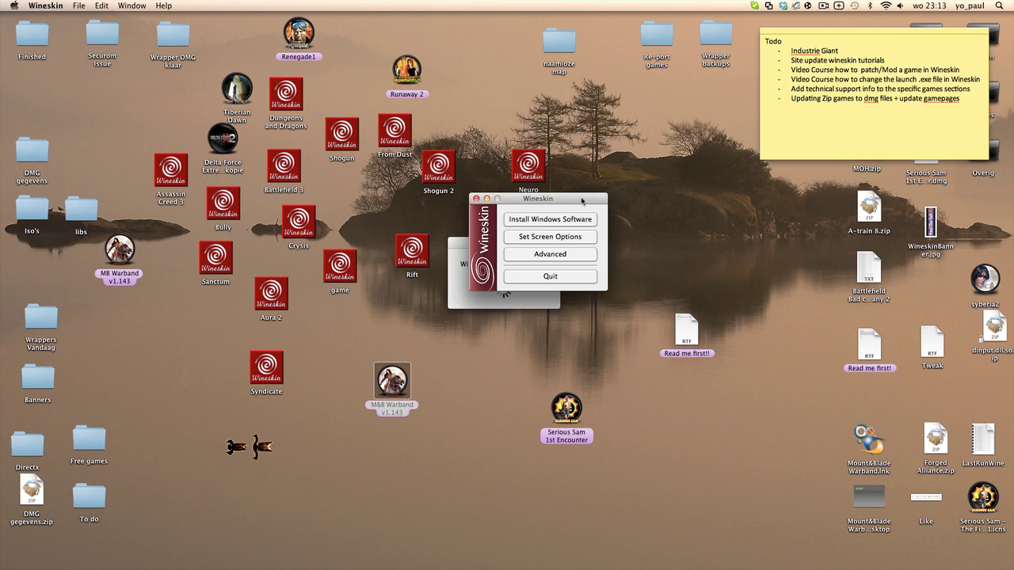
pyautogui.click(555, 255)
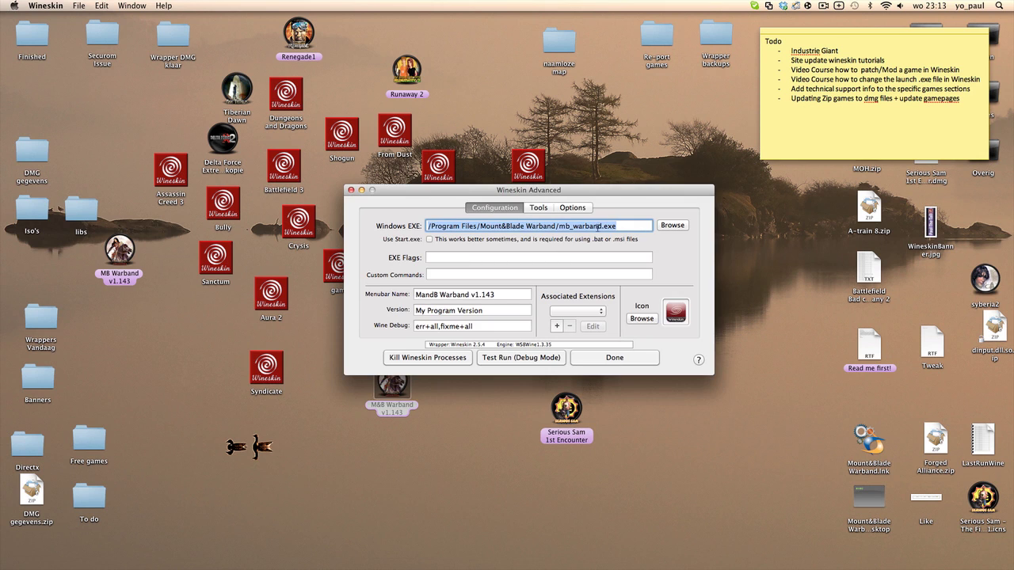
pyautogui.click(635, 357)
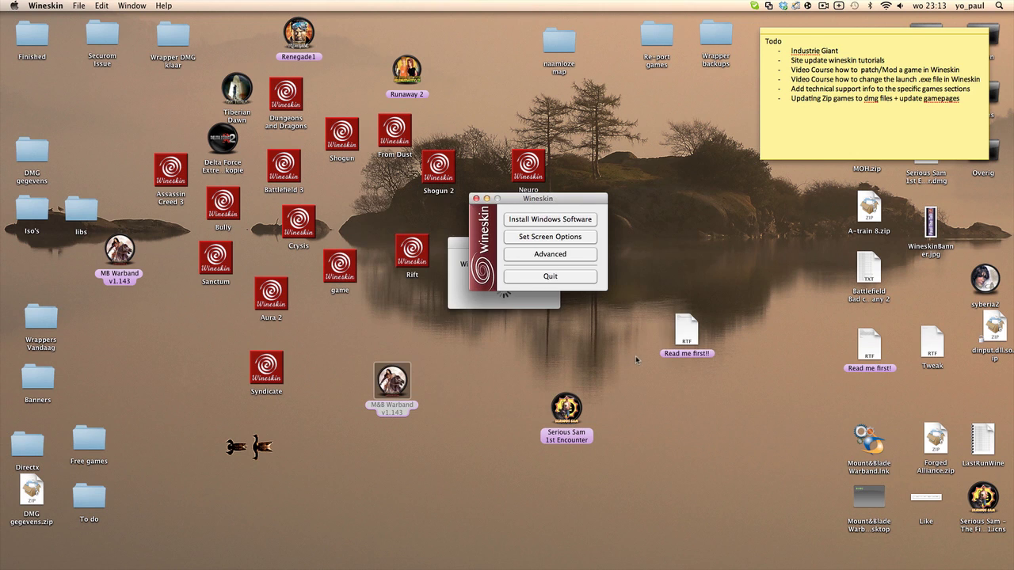
pyautogui.click(565, 277)
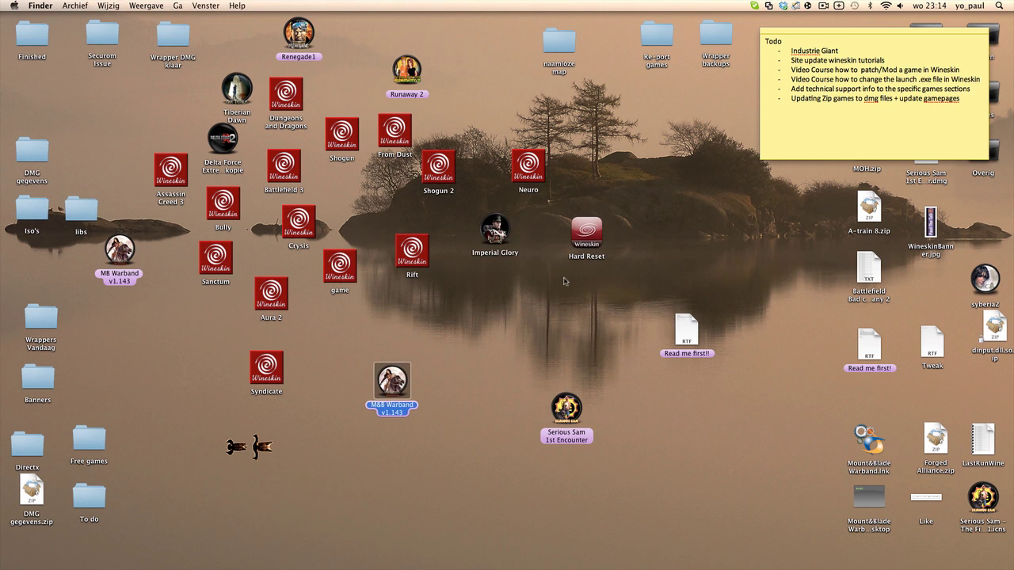
pyautogui.click(570, 322)
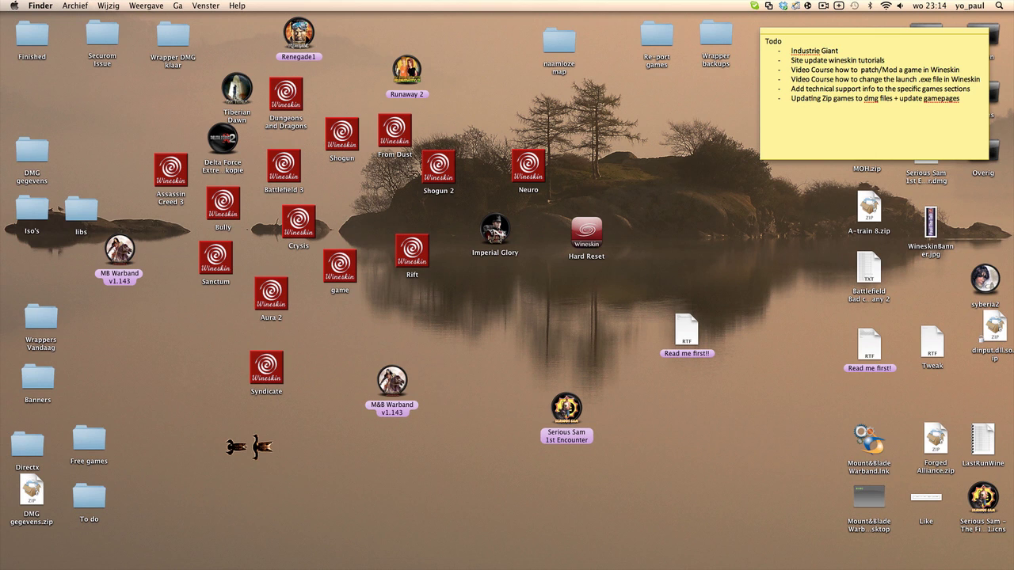
# Launch the M&B Warband v1.143 wrapper and continue in Trial Mode to reach the Version 1.143 launcher
pyautogui.click(391, 381)
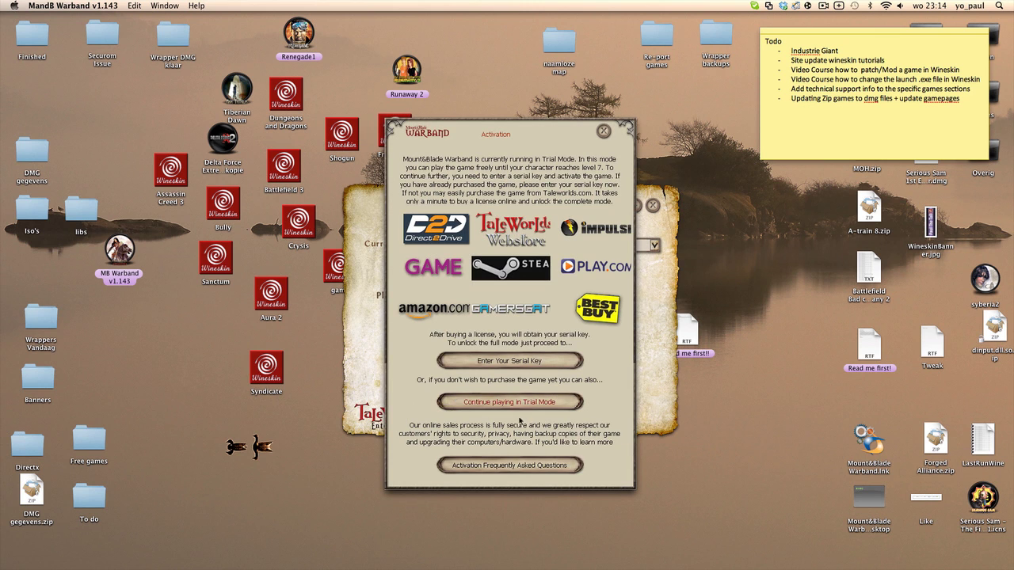
pyautogui.click(543, 406)
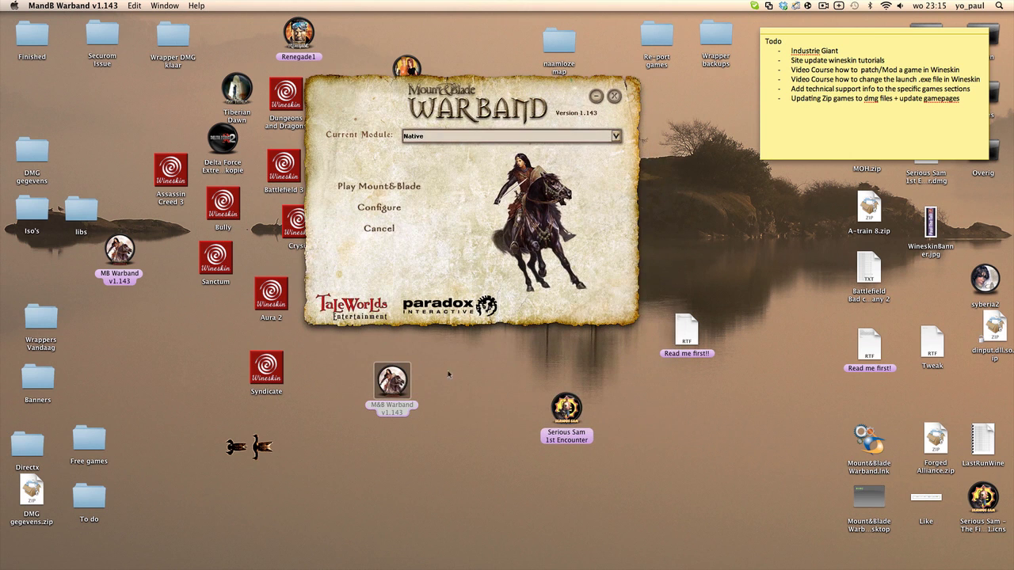
pyautogui.rightClick(391, 380)
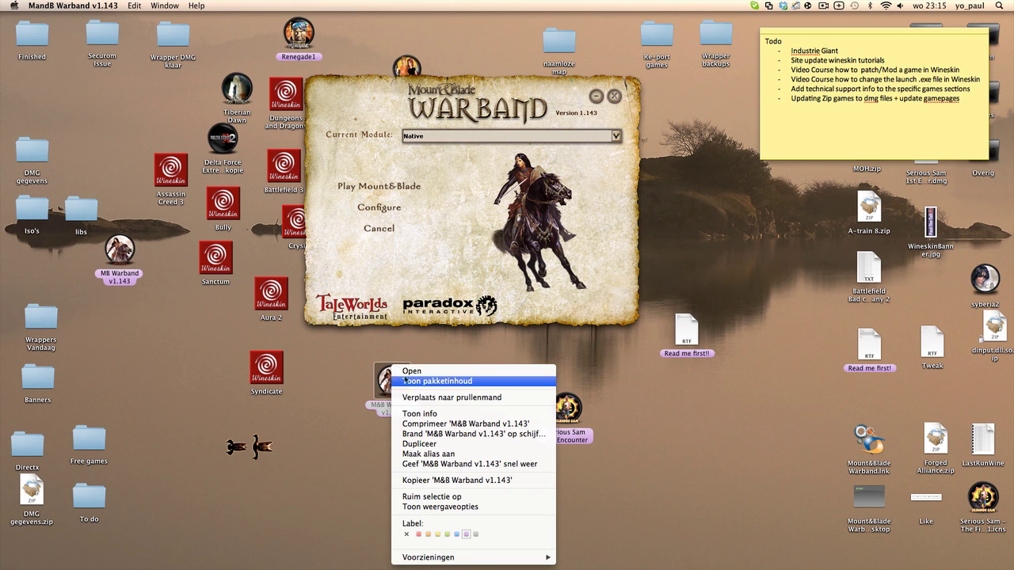
pyautogui.click(446, 382)
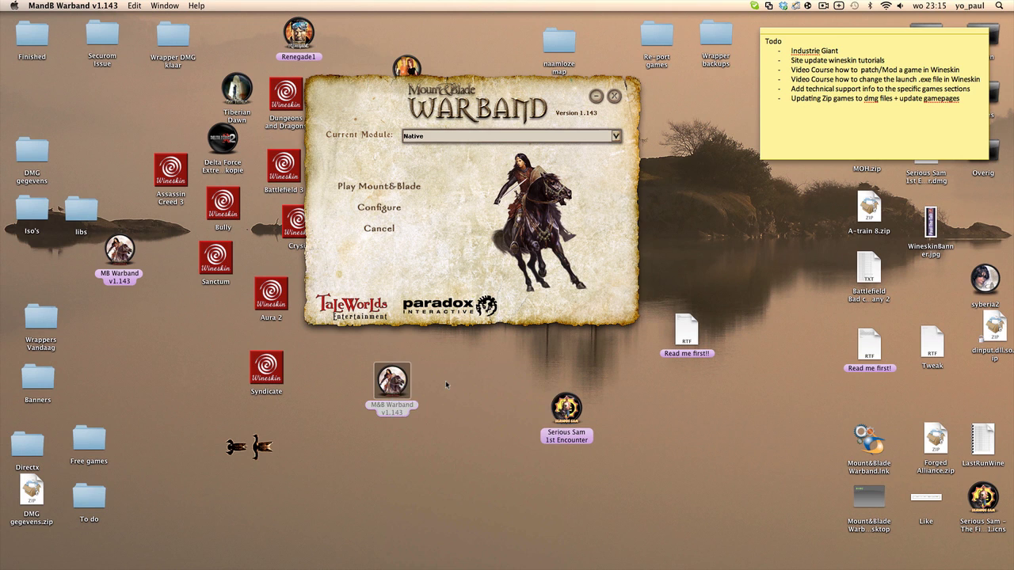
pyautogui.doubleClick(416, 68)
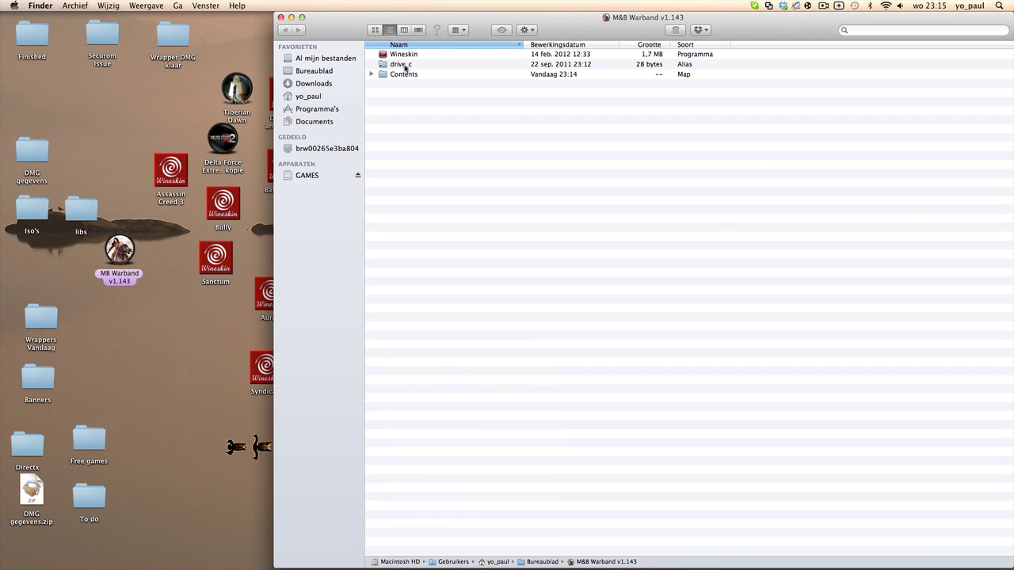
pyautogui.doubleClick(412, 56)
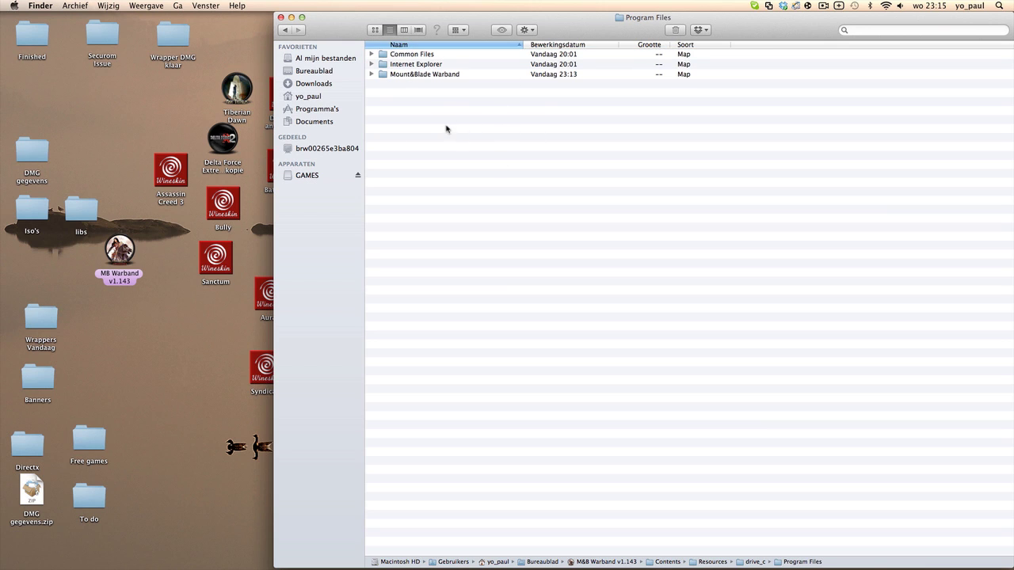
pyautogui.doubleClick(408, 74)
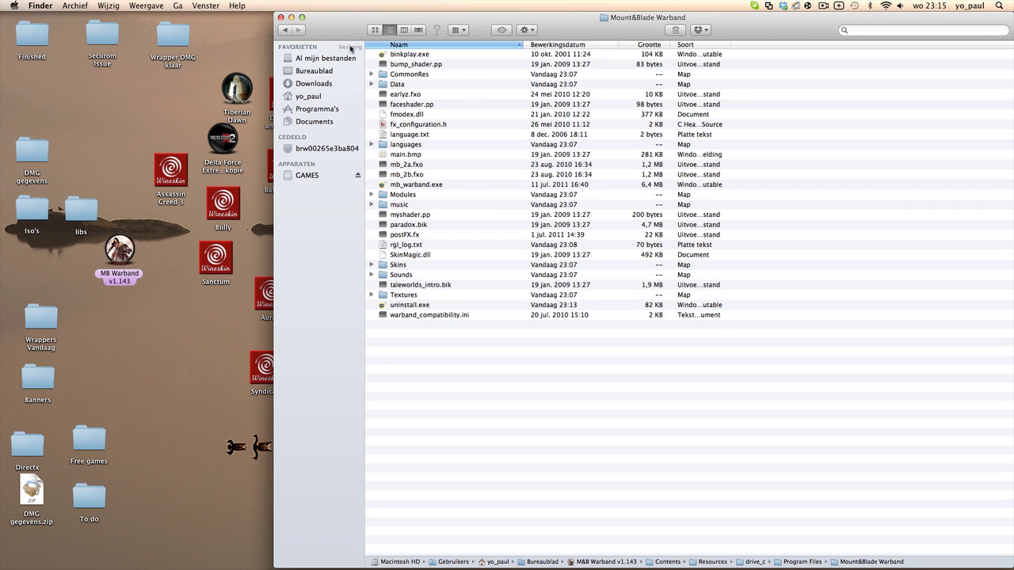
pyautogui.click(288, 16)
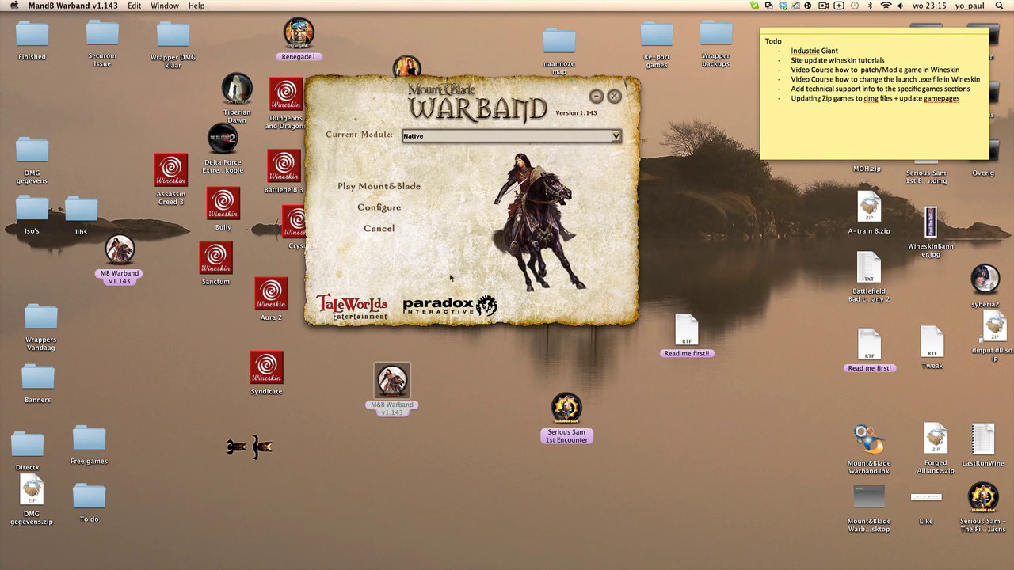
# Cancel the Warband launcher to return to the Mac desktop
pyautogui.click(385, 232)
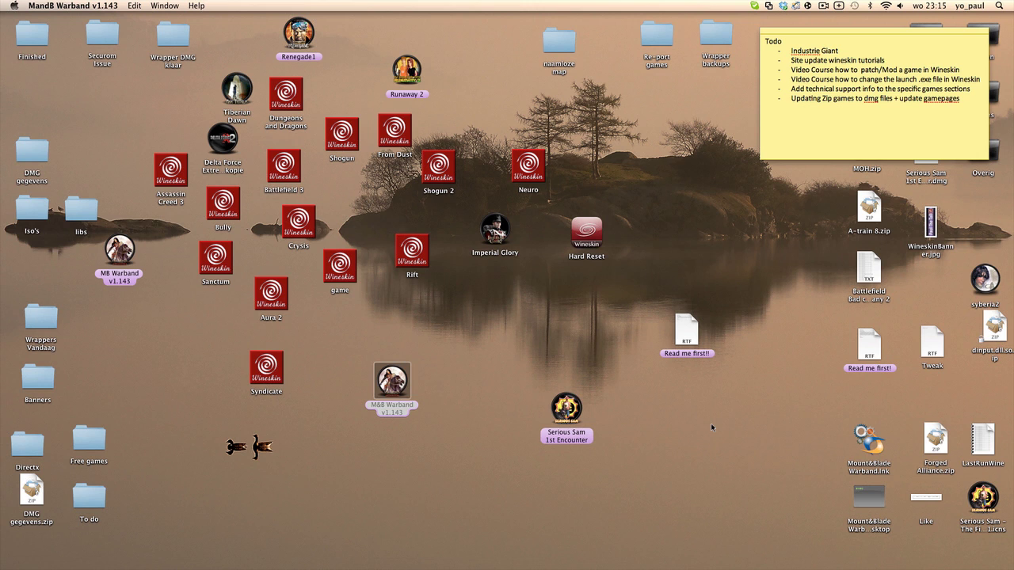